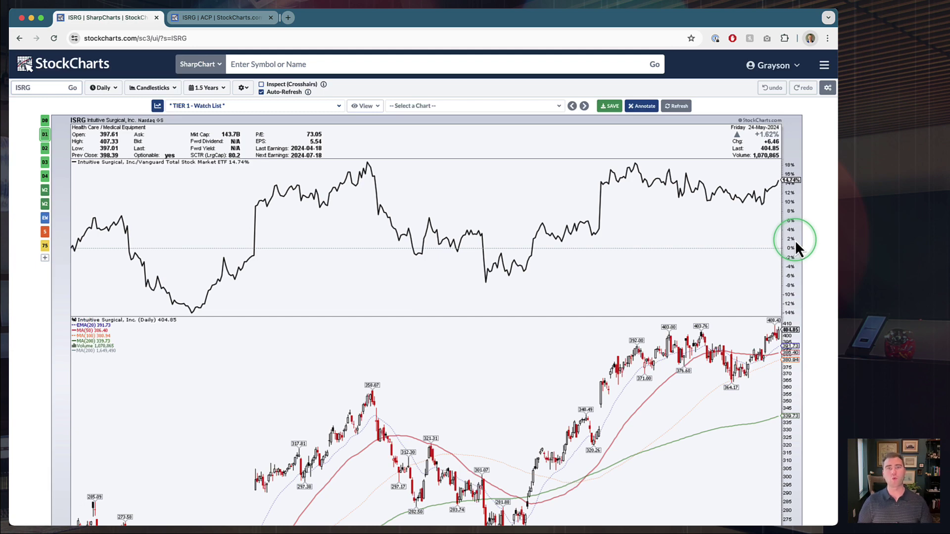
Step: Look over the ISRG SharpChart from the relative-performance panel down to the chart settings and overlays
scroll(795, 239, "down", 5)
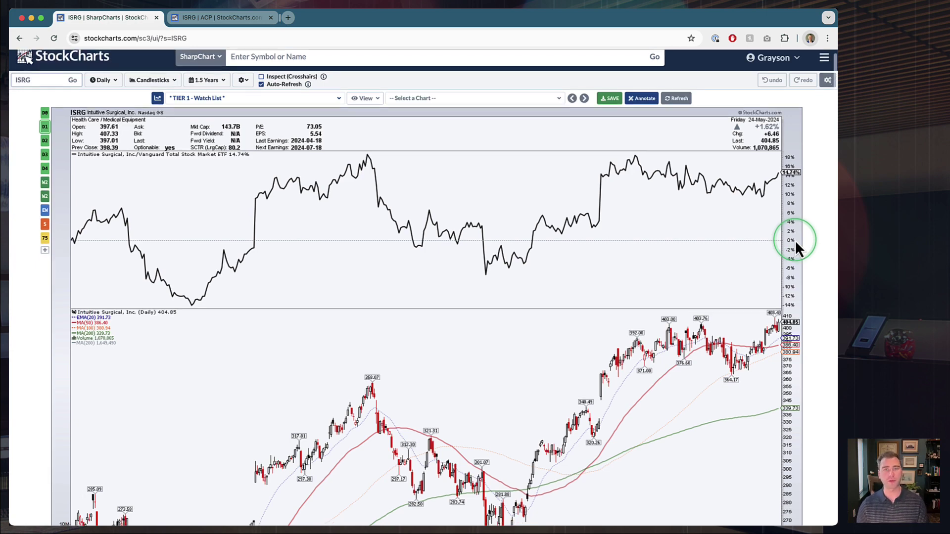
scroll(794, 239, "down", 3)
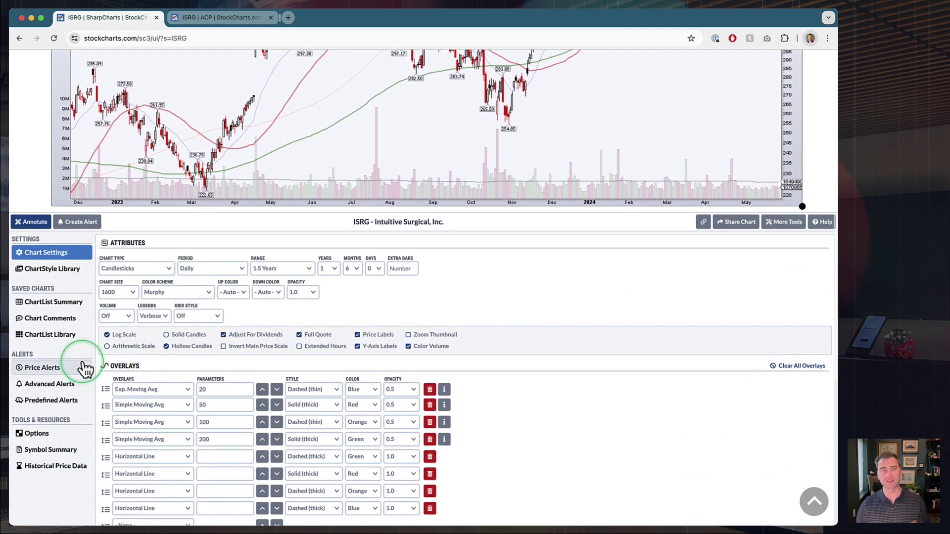
scroll(85, 369, "up", 7)
scroll(82, 361, "up", 2)
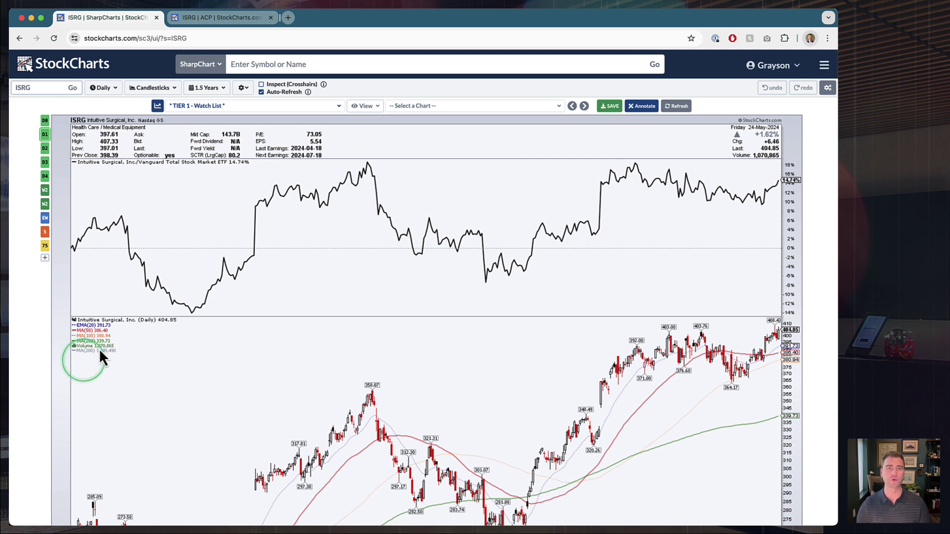
scroll(487, 280, "down", 2)
scroll(488, 276, "down", 2)
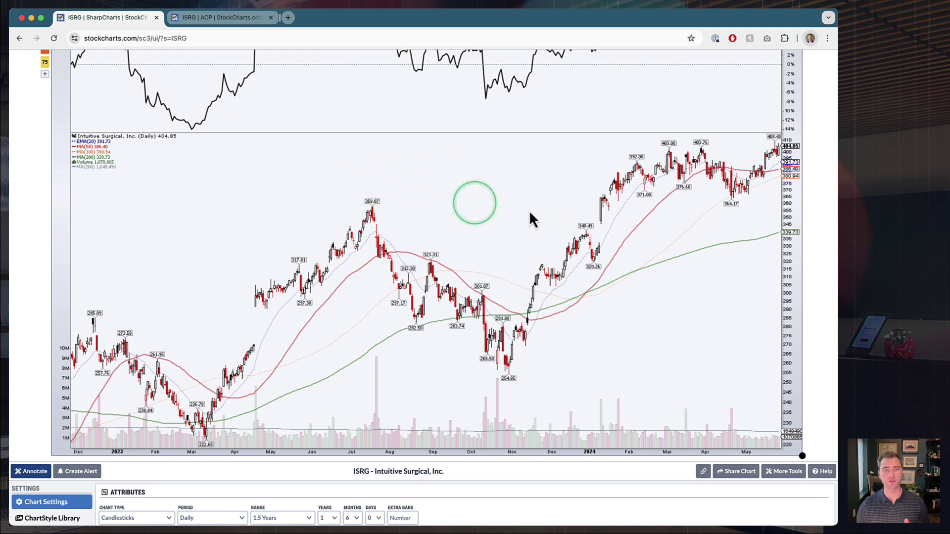
scroll(585, 238, "up", 1)
scroll(586, 240, "up", 4)
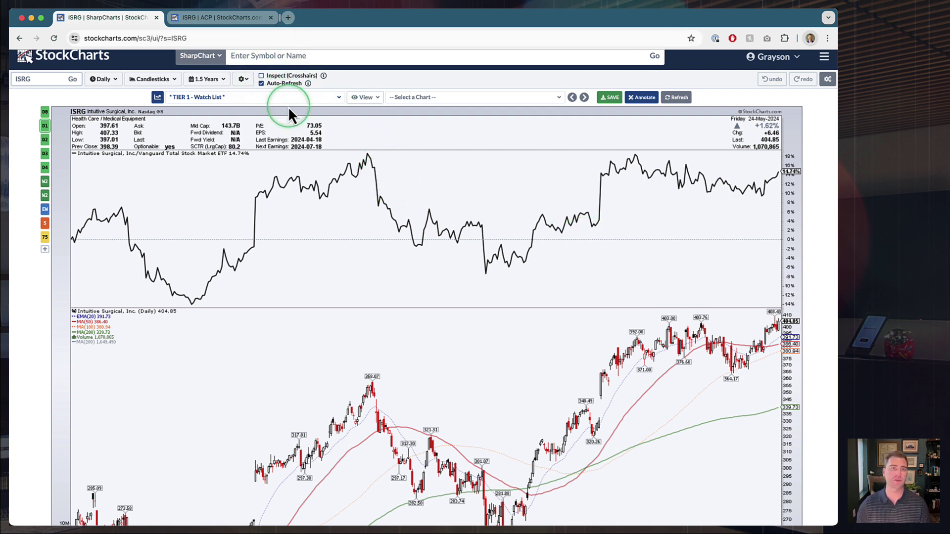
scroll(288, 106, "up", 1)
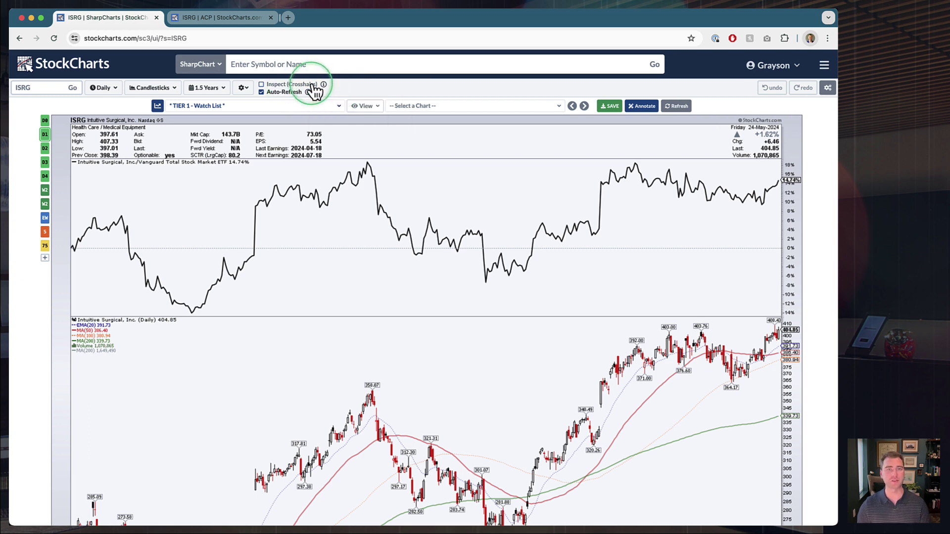
Step: Turn on the Inspect crosshairs and read the data at points across the price candles and the relative-performance panel
mouse_move(325, 87)
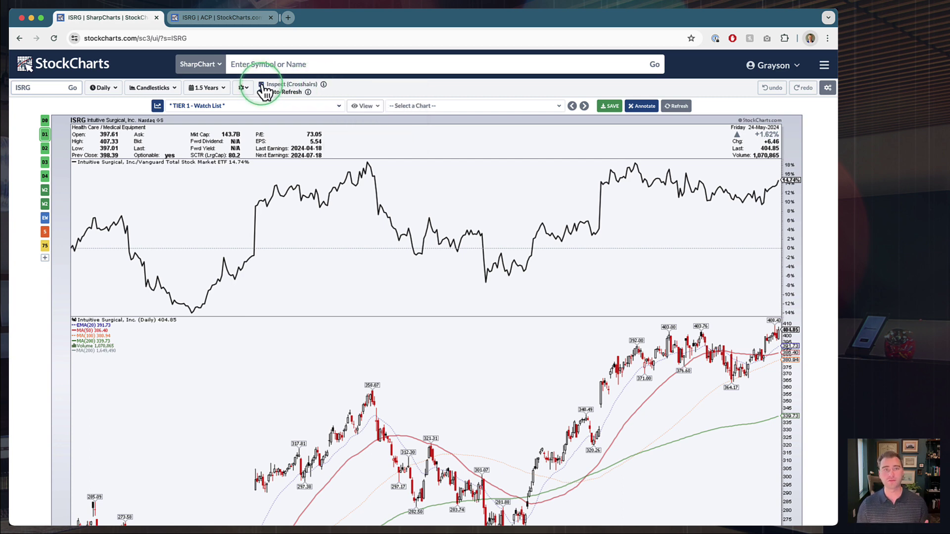
left_click(289, 94)
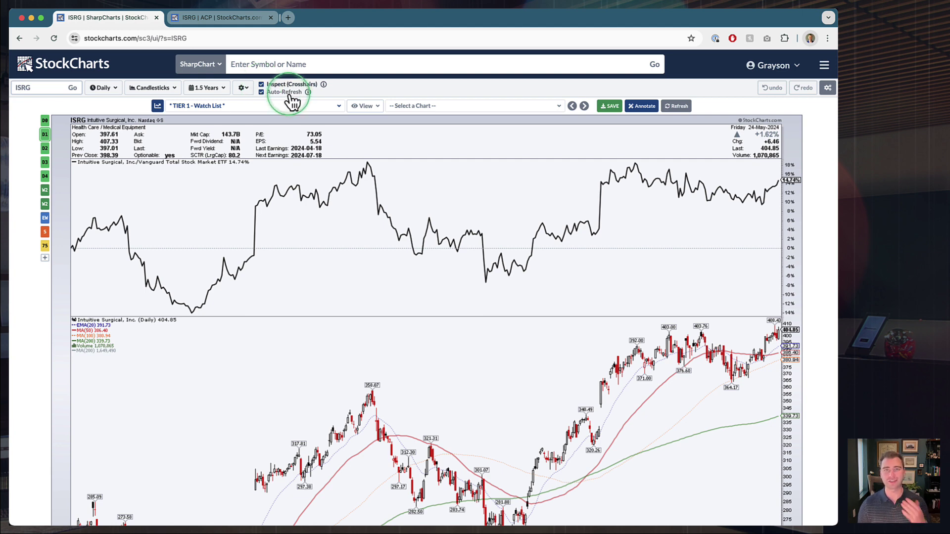
scroll(423, 354, "down", 5)
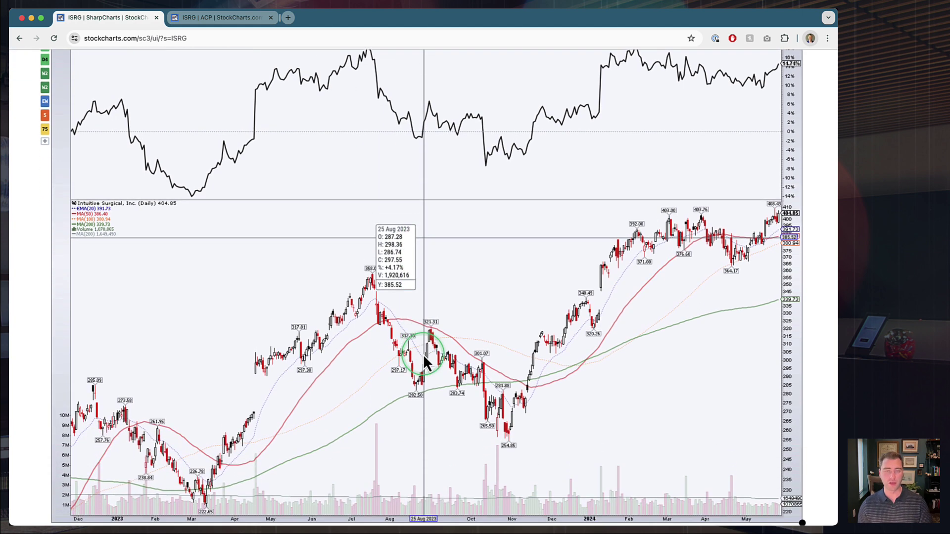
scroll(423, 355, "down", 3)
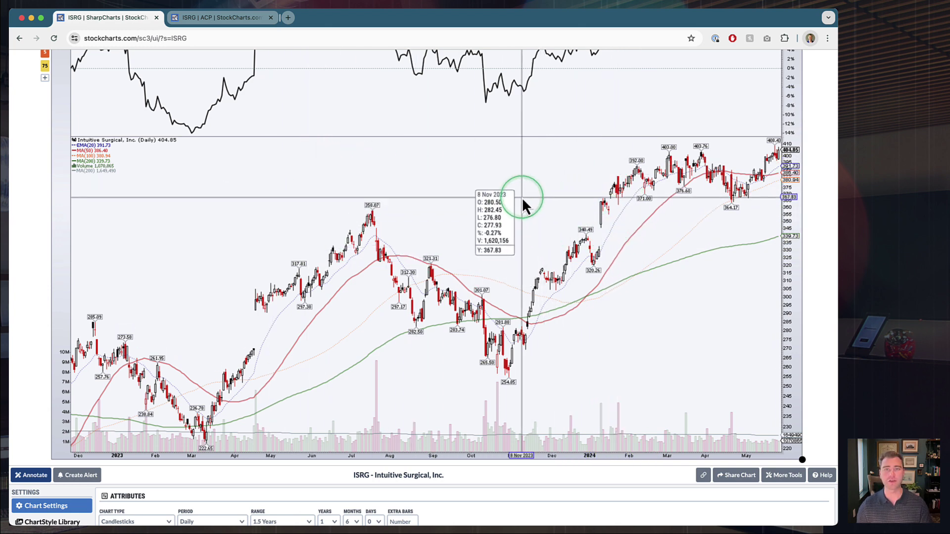
scroll(524, 200, "up", 7)
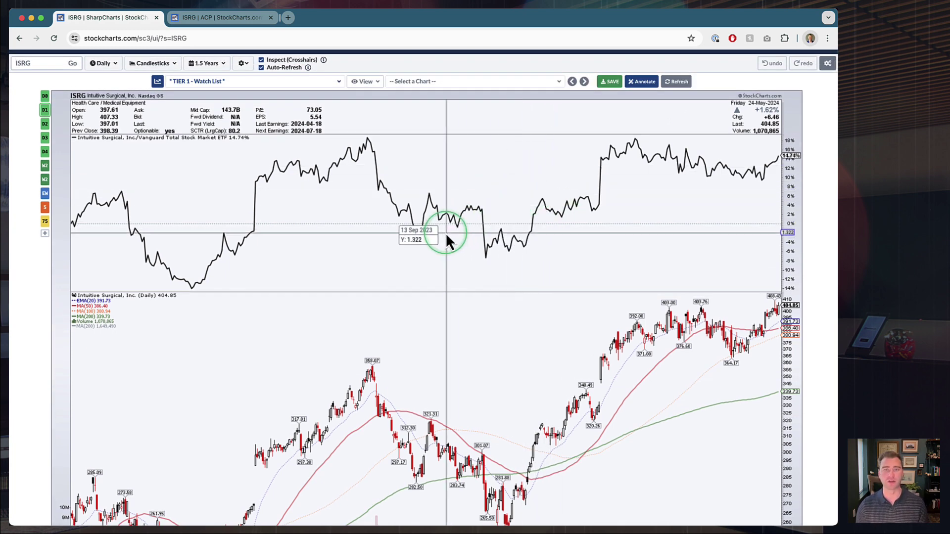
scroll(445, 232, "down", 8)
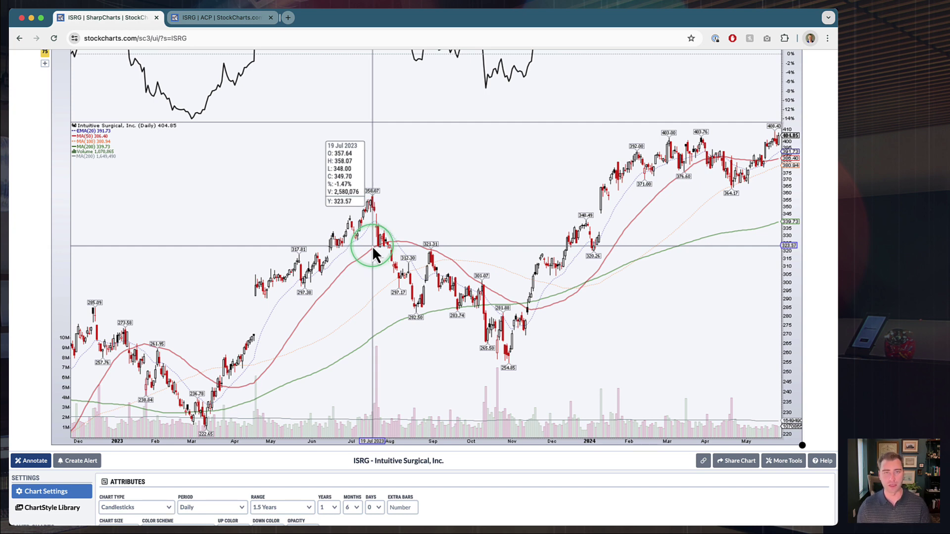
scroll(372, 245, "up", 2)
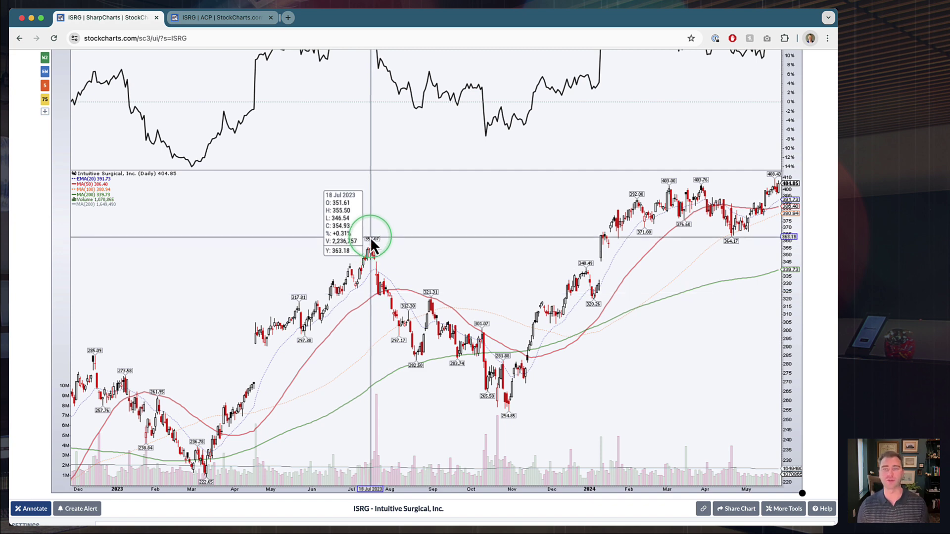
scroll(371, 240, "up", 4)
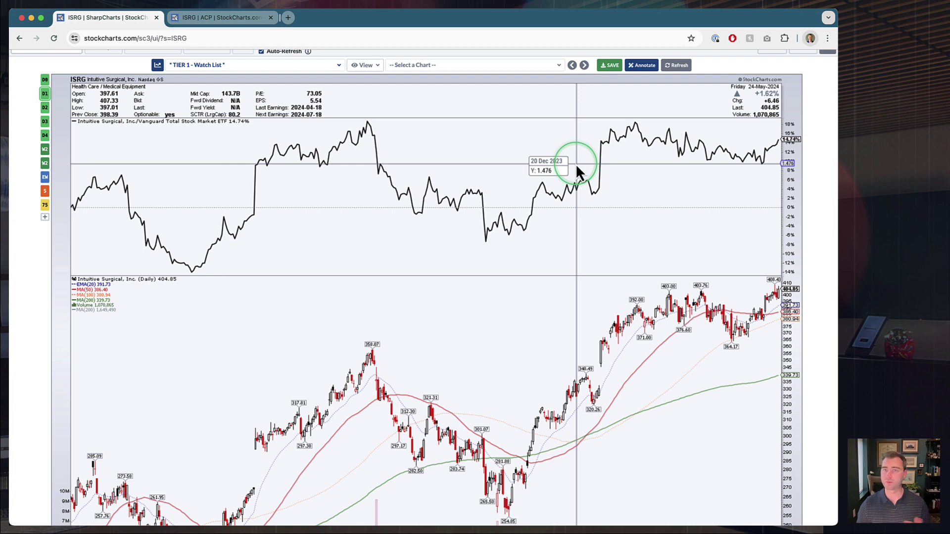
Step: Measure the number of periods from the 19 Jul 2023 peak to the gap-up candle on 10 Jan 2024
scroll(577, 166, "down", 3)
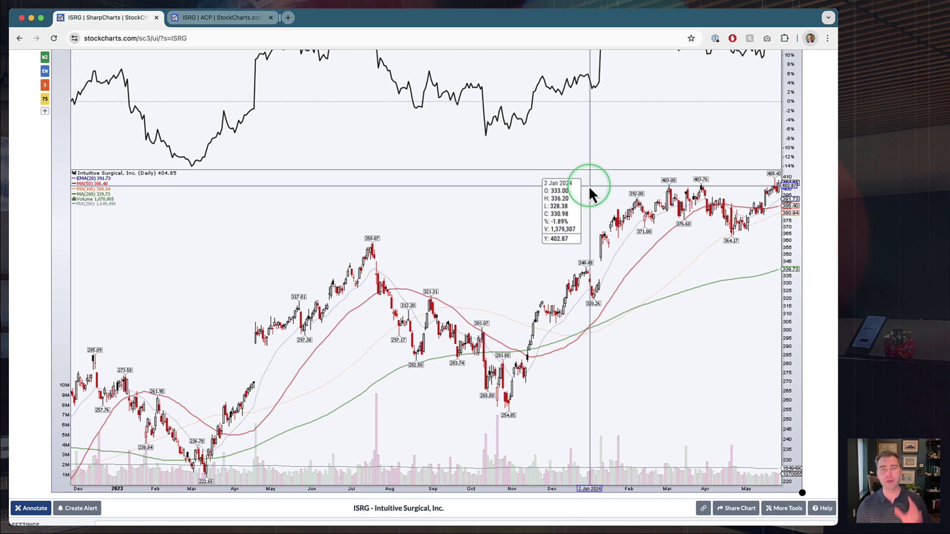
scroll(588, 186, "down", 1)
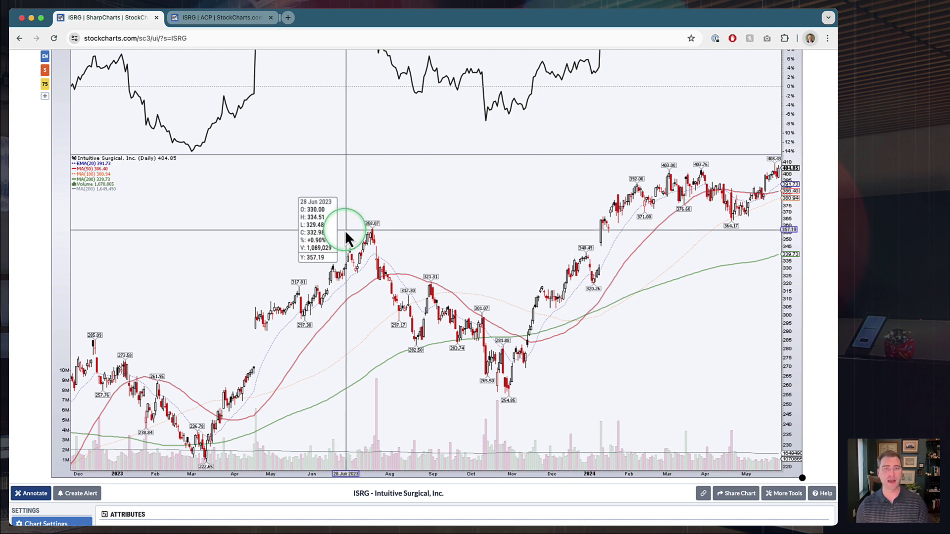
scroll(345, 230, "up", 2)
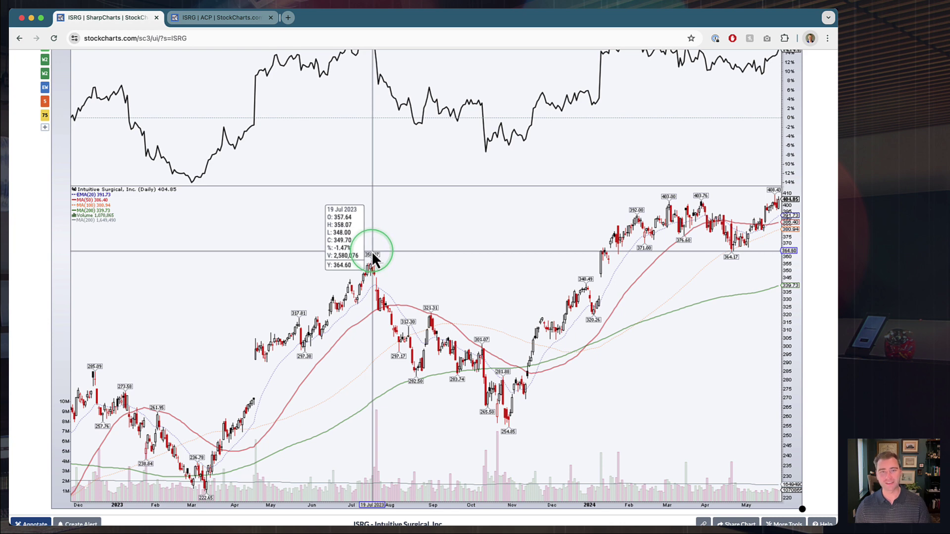
left_click_drag(373, 258, 602, 269)
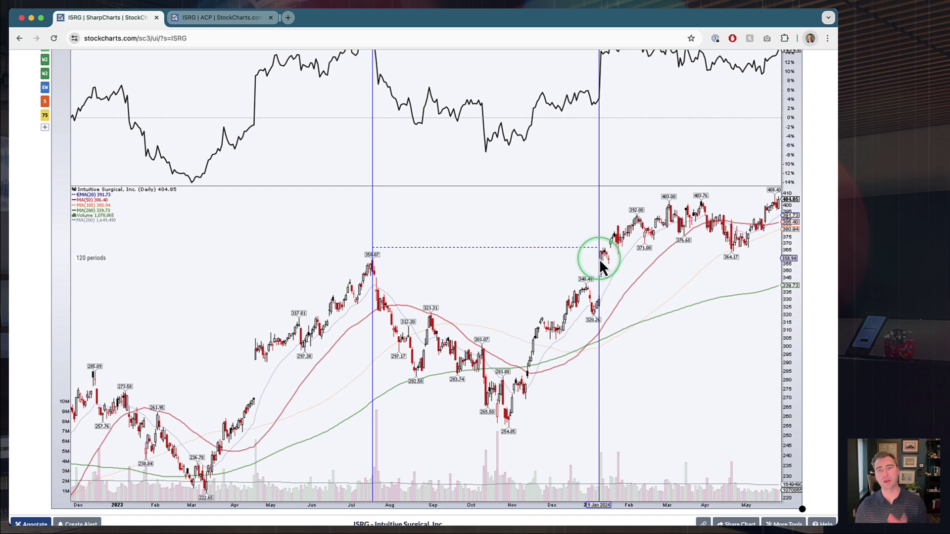
left_click_drag(599, 260, 600, 259)
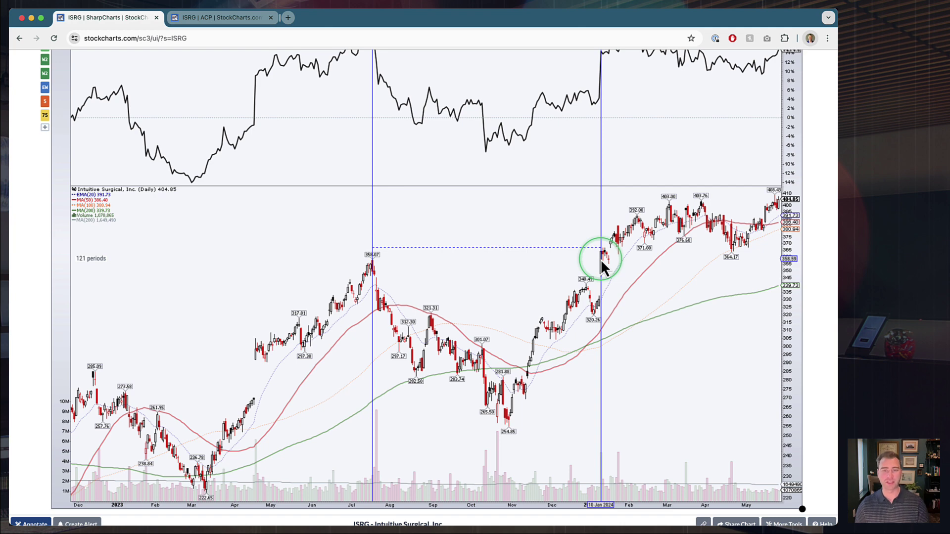
left_click_drag(601, 260, 600, 260)
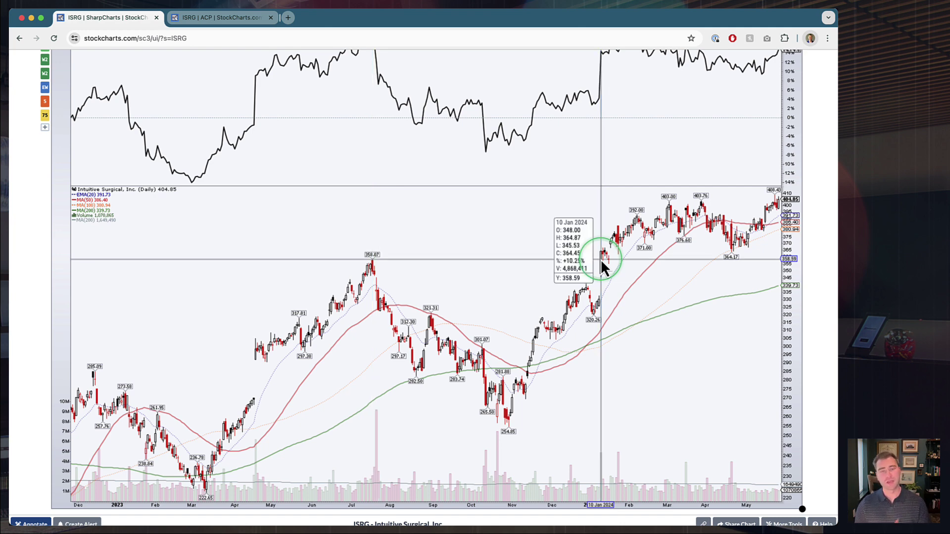
Step: Measure the percentage decline from the July 2023 peak to the autumn 2023 low, and the percentage gain back up to the peak
left_click(474, 260)
left_click_drag(474, 261, 474, 430)
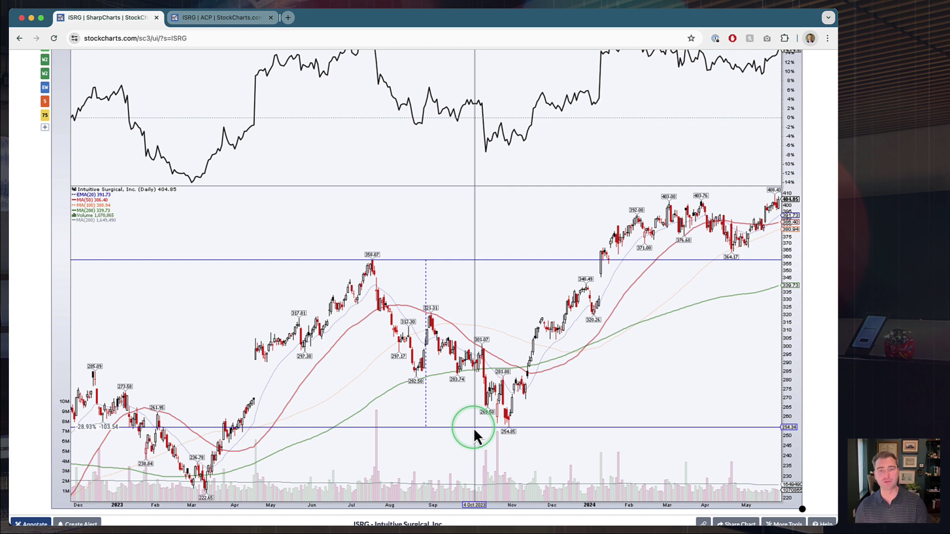
left_click(474, 428)
left_click_drag(475, 428, 499, 262)
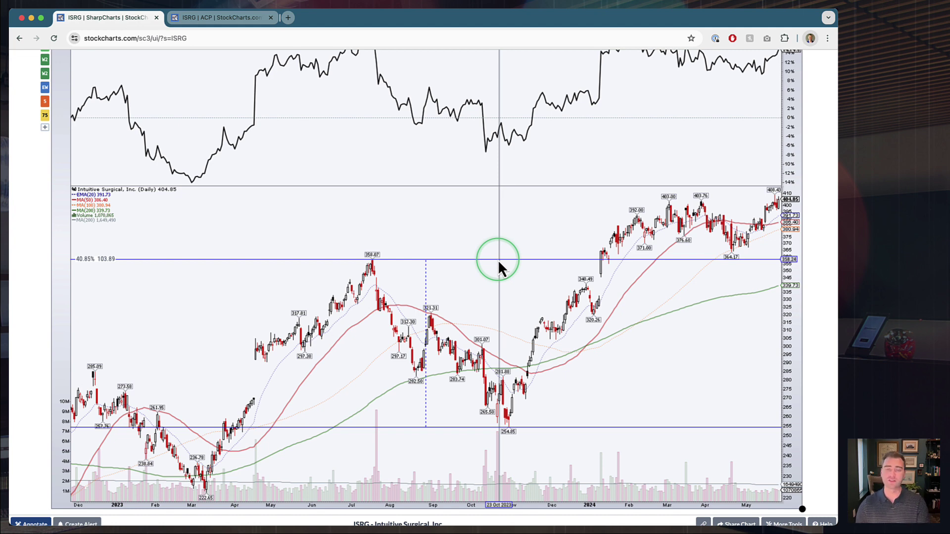
left_click(497, 260)
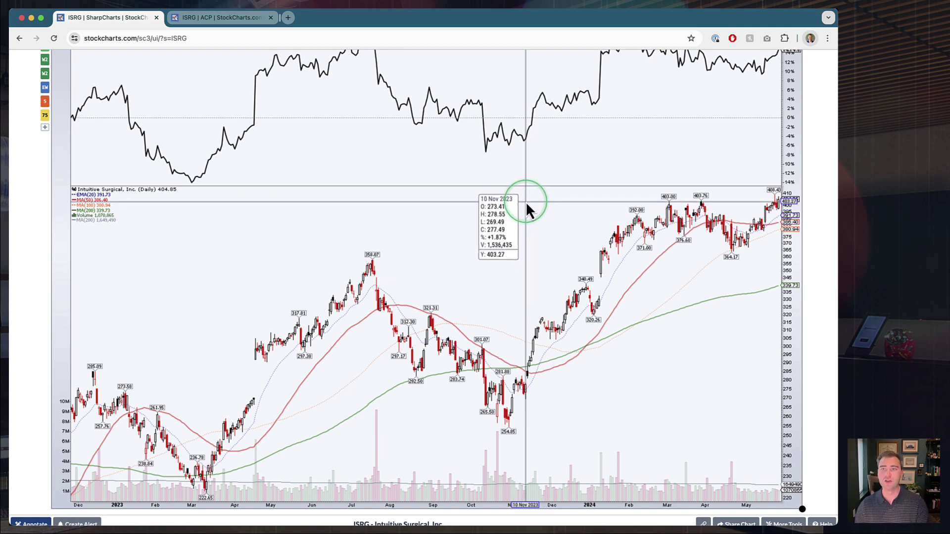
Step: Measure the percentage distance from the early 2024 highs near 403 down to the pullback lows
left_click_drag(525, 201, 530, 243)
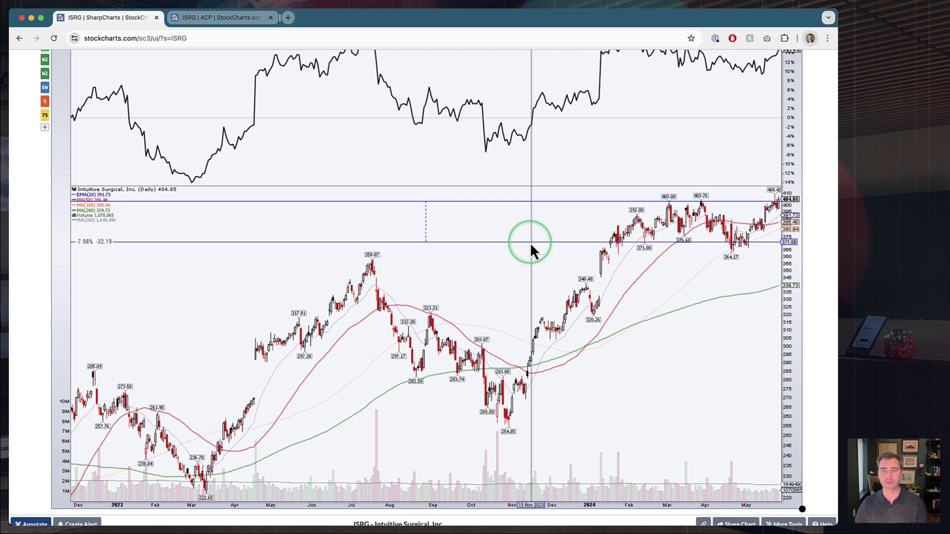
left_click(530, 243)
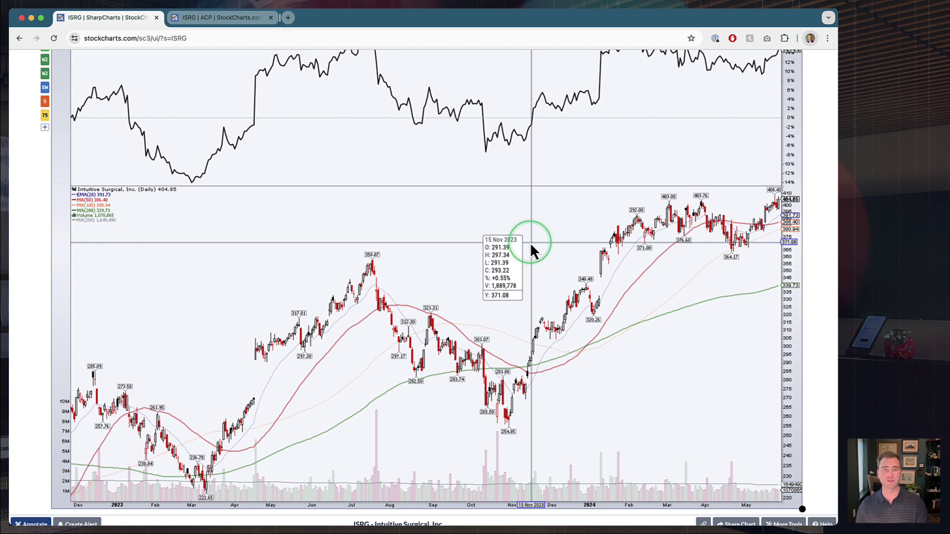
left_click_drag(537, 203, 536, 247)
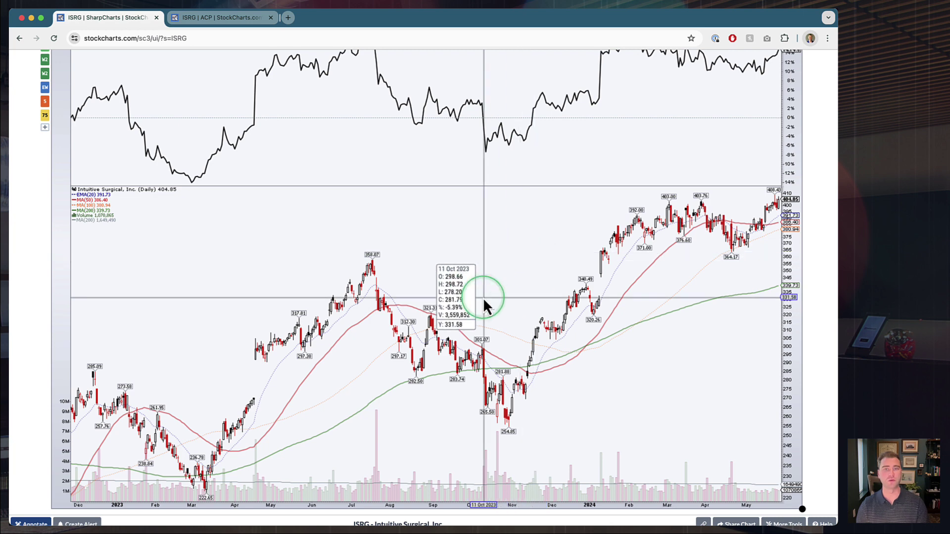
Step: Review the relative-performance and price panels around the July 2023 peak, and turn off the Inspect crosshairs
scroll(483, 298, "up", 3)
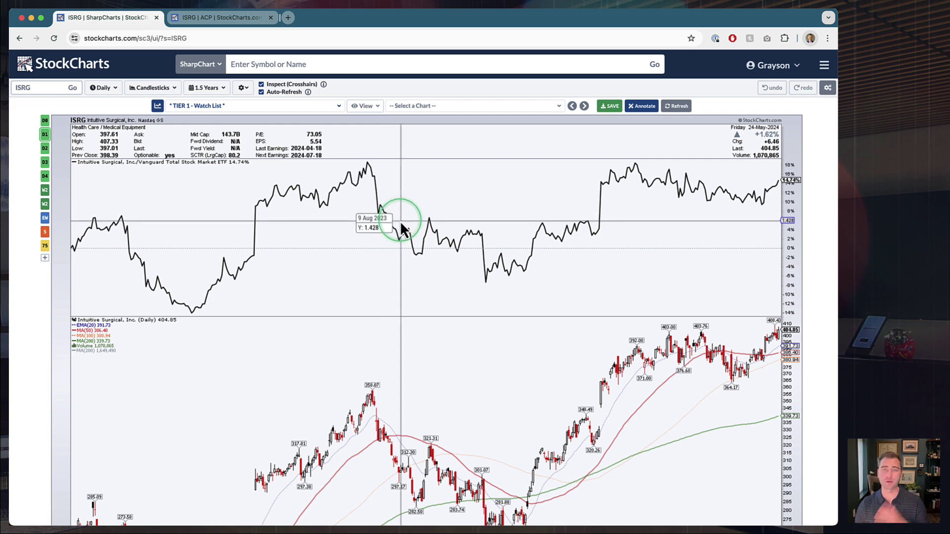
scroll(402, 225, "down", 3)
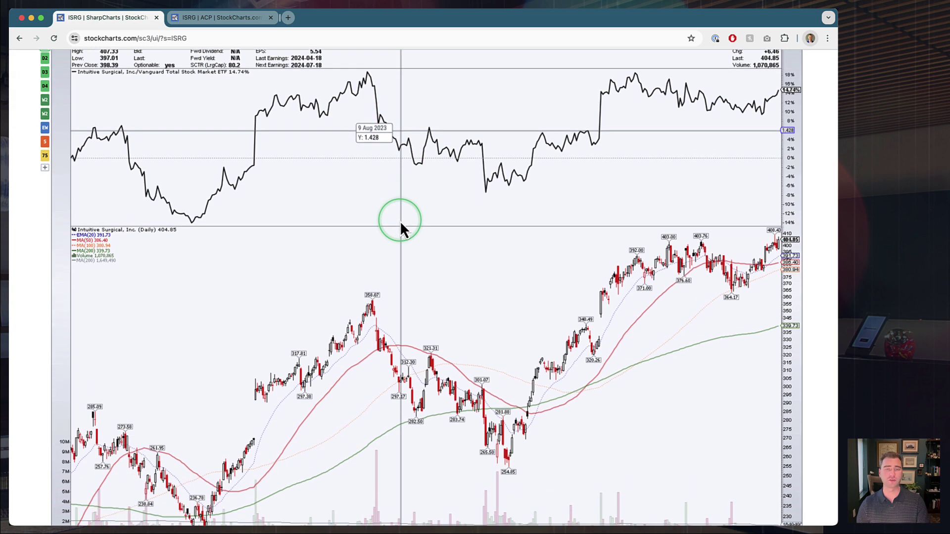
scroll(400, 221, "down", 1)
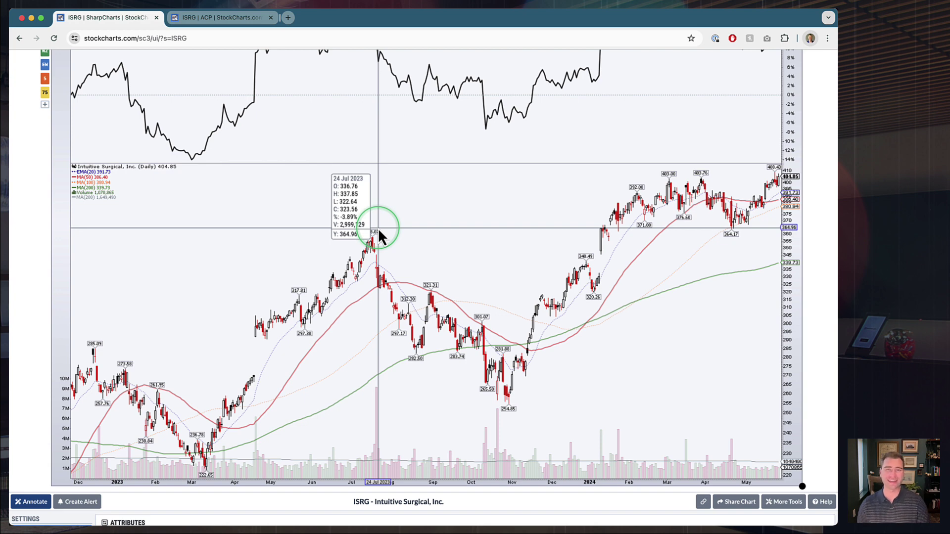
scroll(378, 227, "up", 3)
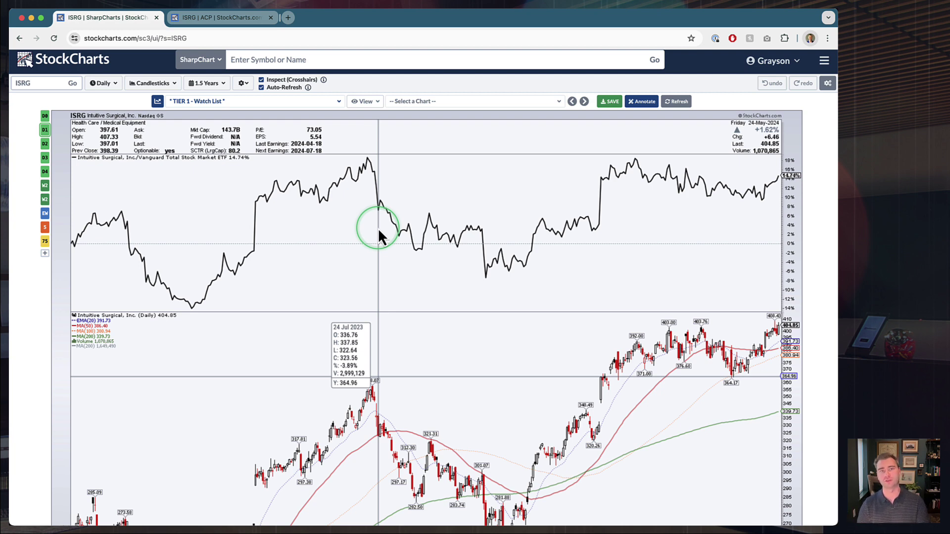
left_click(275, 81)
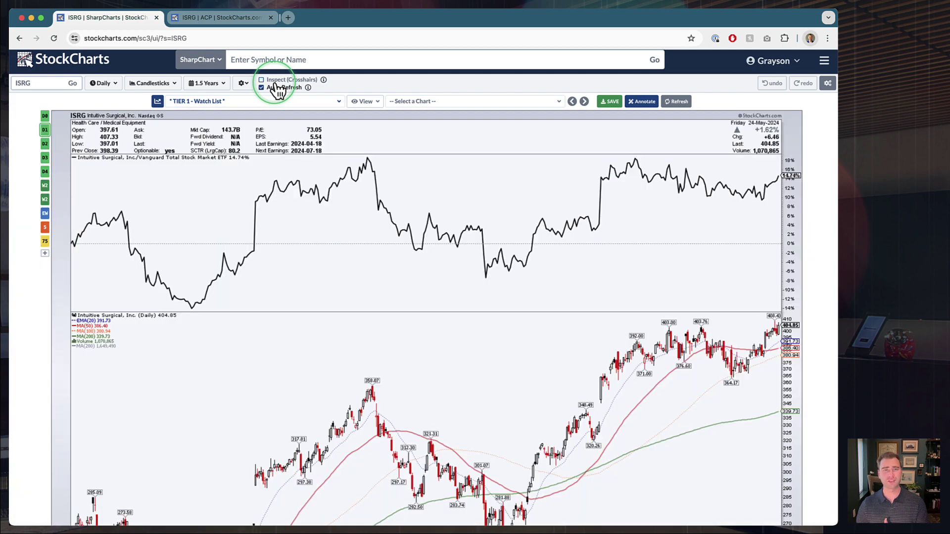
scroll(418, 327, "down", 3)
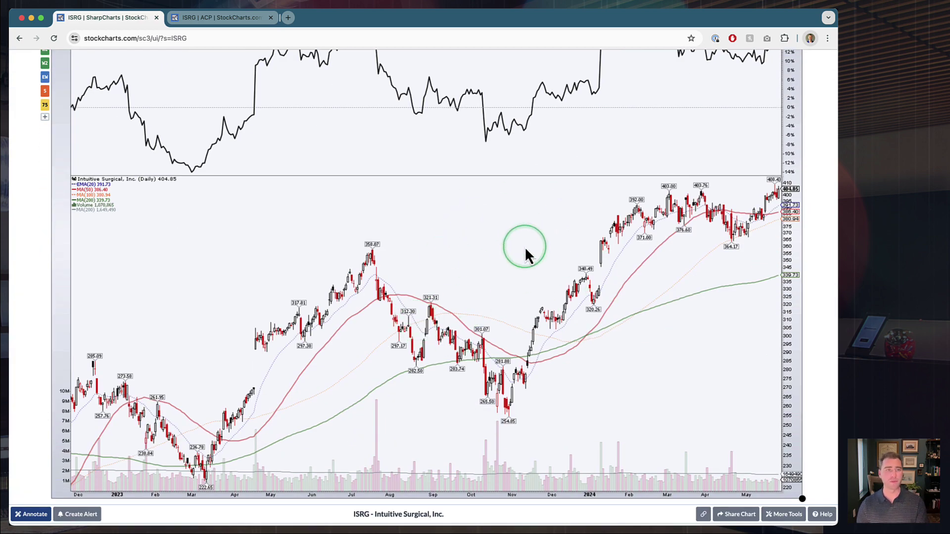
scroll(525, 246, "up", 3)
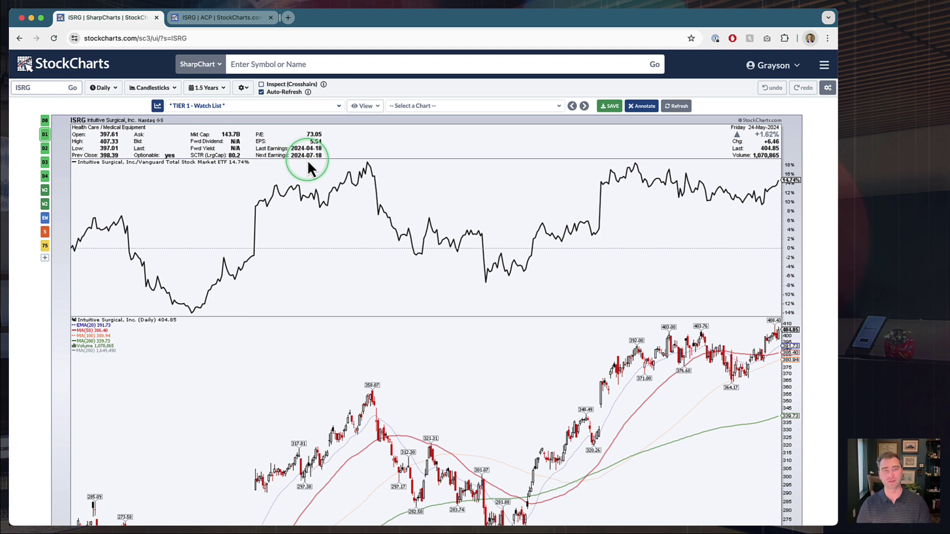
Step: Switch to the ISRG chart in StockChartsACP and turn on its crosshairs
key("ctrl+Tab")
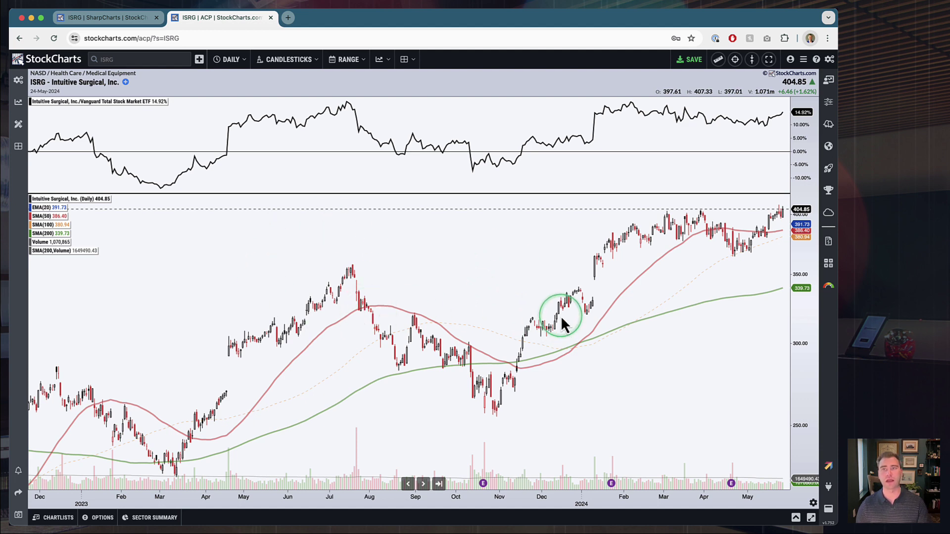
left_click(736, 62)
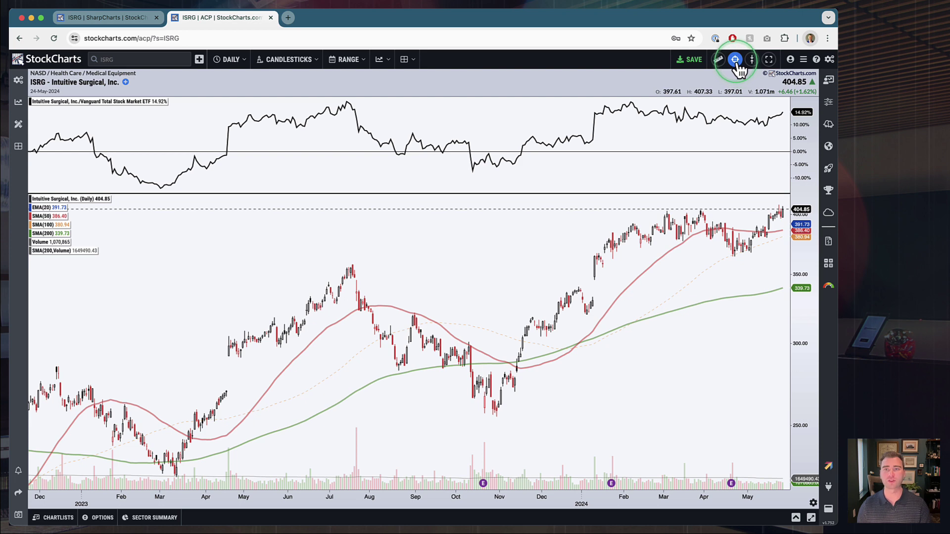
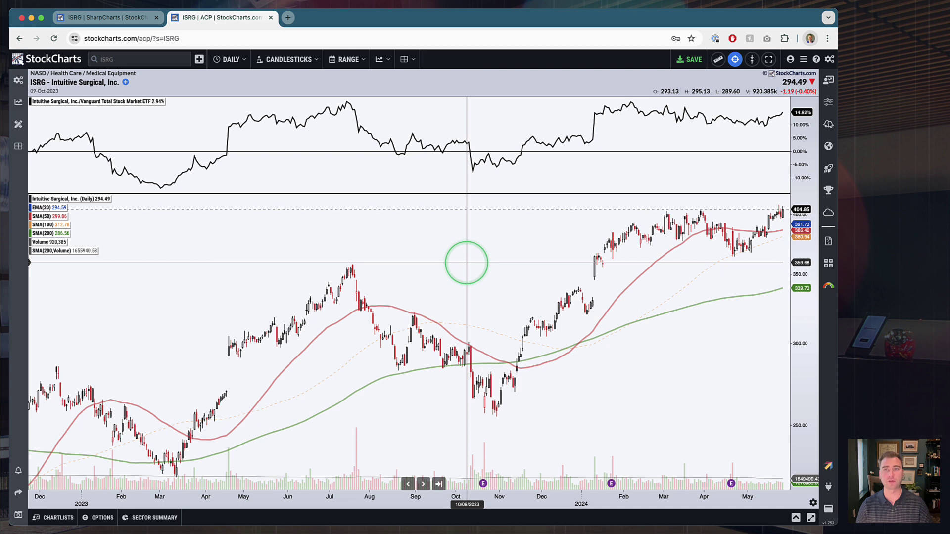
Step: Turn on the measuring tool and measure the price decline from the July 2023 peak level to the late October 2023 low
left_click(718, 59)
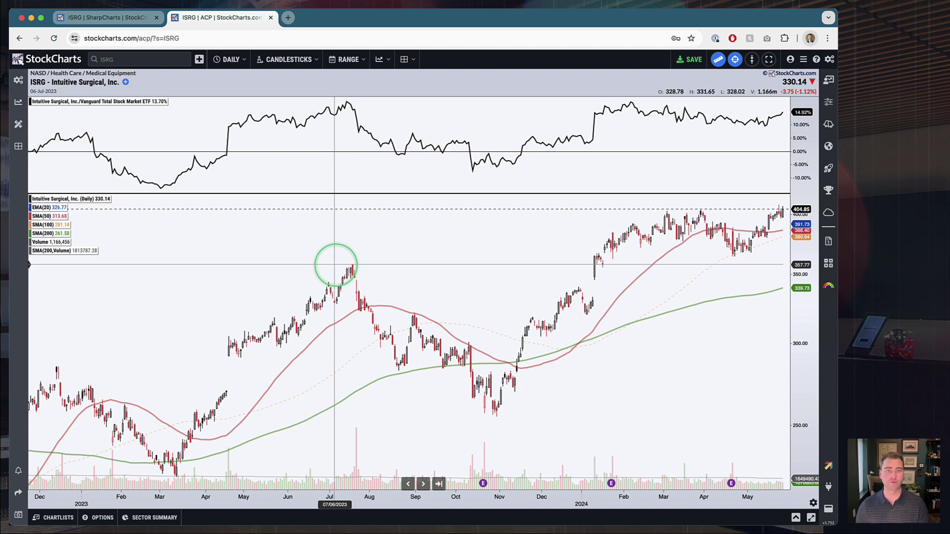
left_click_drag(335, 265, 483, 417)
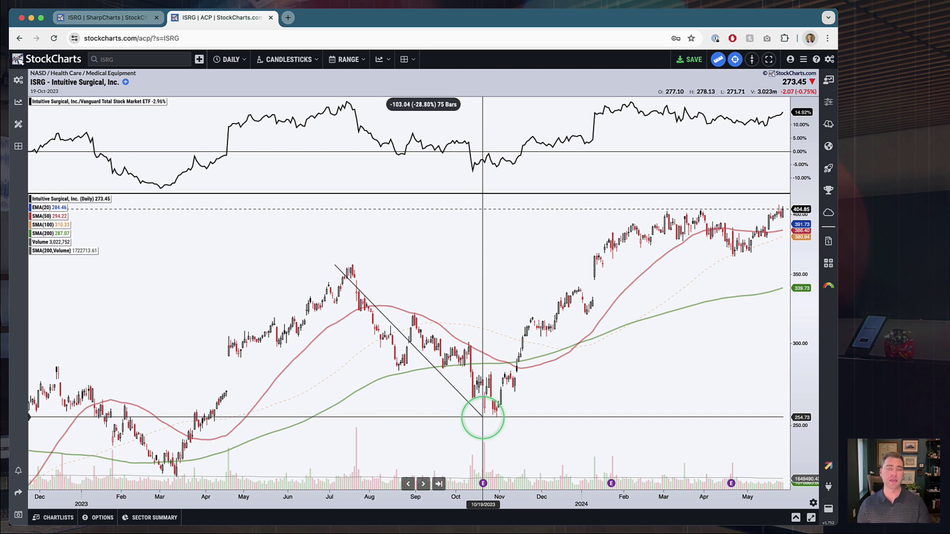
mouse_move(482, 417)
left_mouse_down()
mouse_move(527, 415)
mouse_move(455, 408)
mouse_move(538, 422)
mouse_move(500, 421)
left_mouse_up()
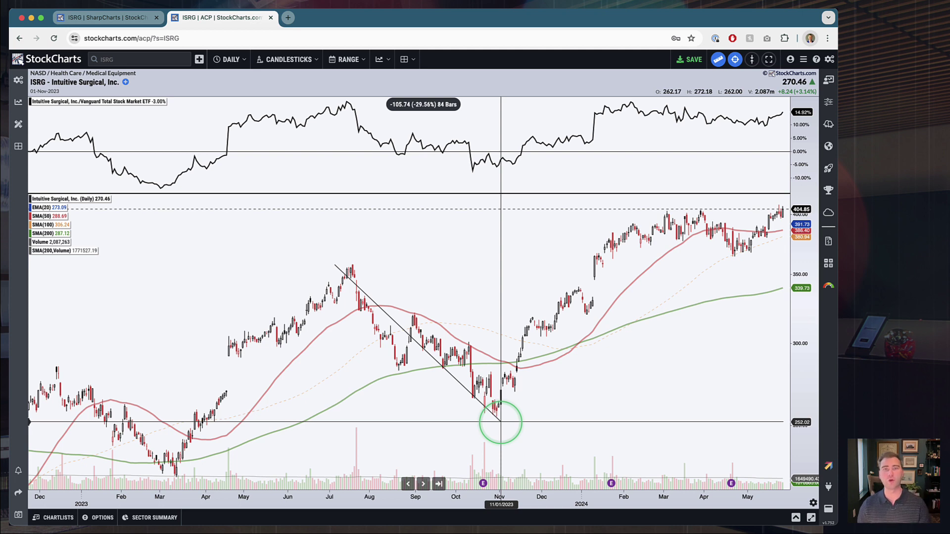
left_click_drag(501, 422, 493, 418)
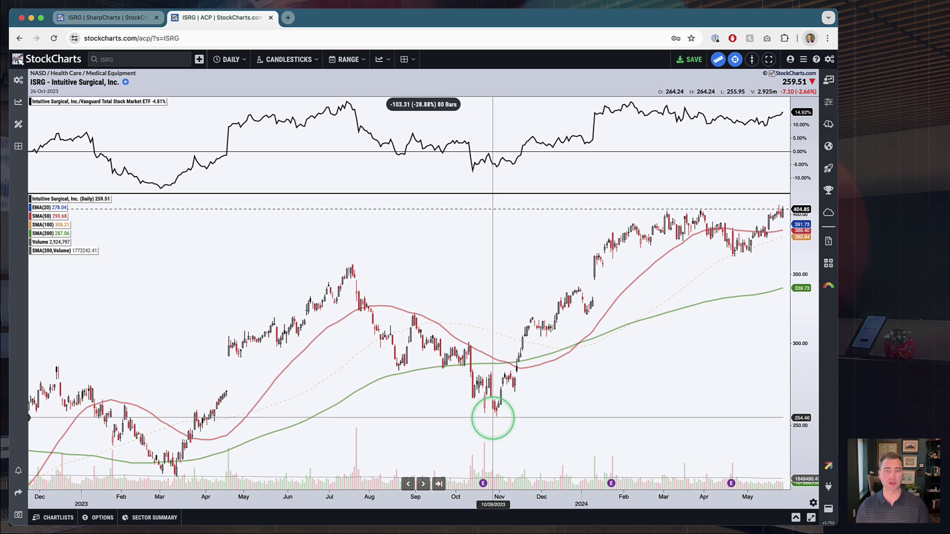
Step: Measure the percentage gain from the late October 2023 low back up to the July 2023 peak level
mouse_move(493, 418)
left_mouse_down()
mouse_move(501, 349)
mouse_move(527, 264)
mouse_move(492, 265)
mouse_move(529, 267)
left_mouse_up()
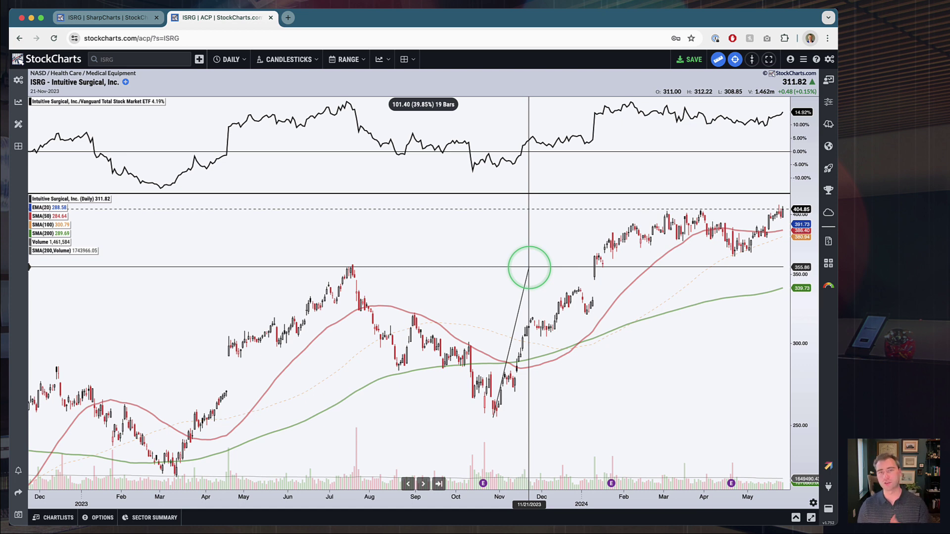
left_click_drag(529, 268, 533, 264)
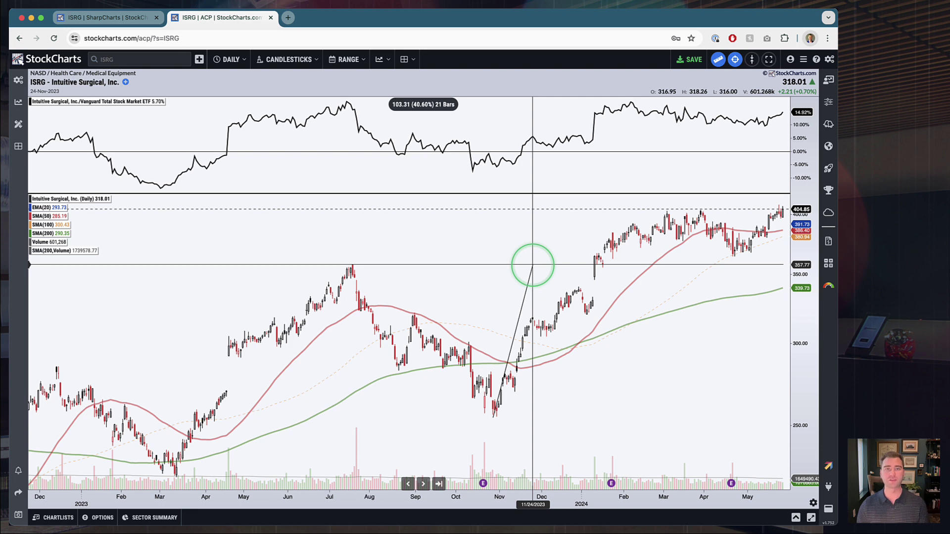
left_click_drag(533, 266, 531, 265)
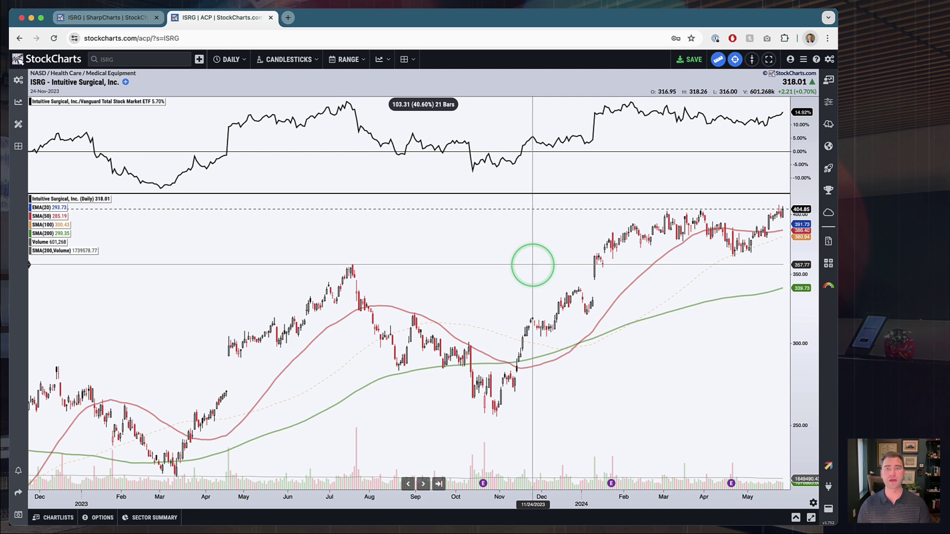
Step: Measure the July-to-October 2023 decline again with the crosshairs off, and finish with both the measuring tool and crosshairs turned off
left_click(737, 61)
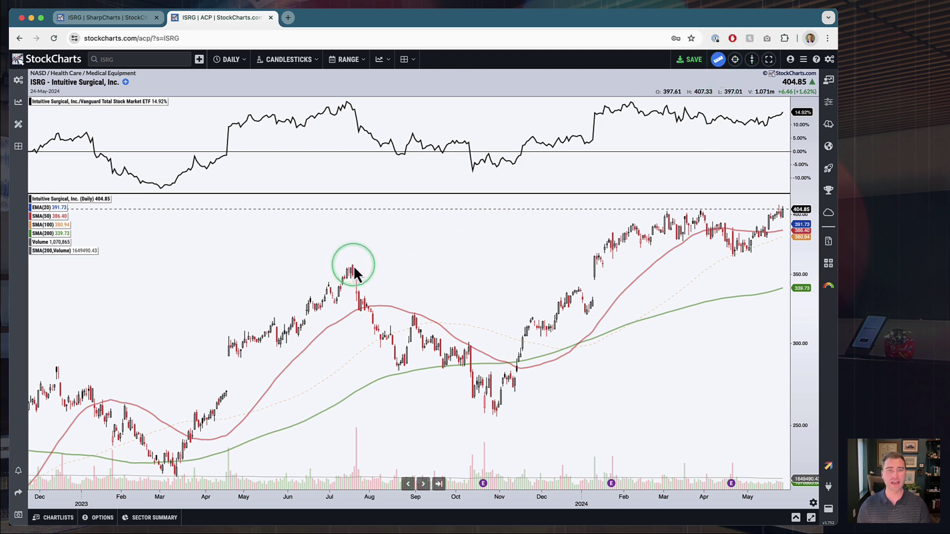
left_click_drag(354, 269, 497, 418)
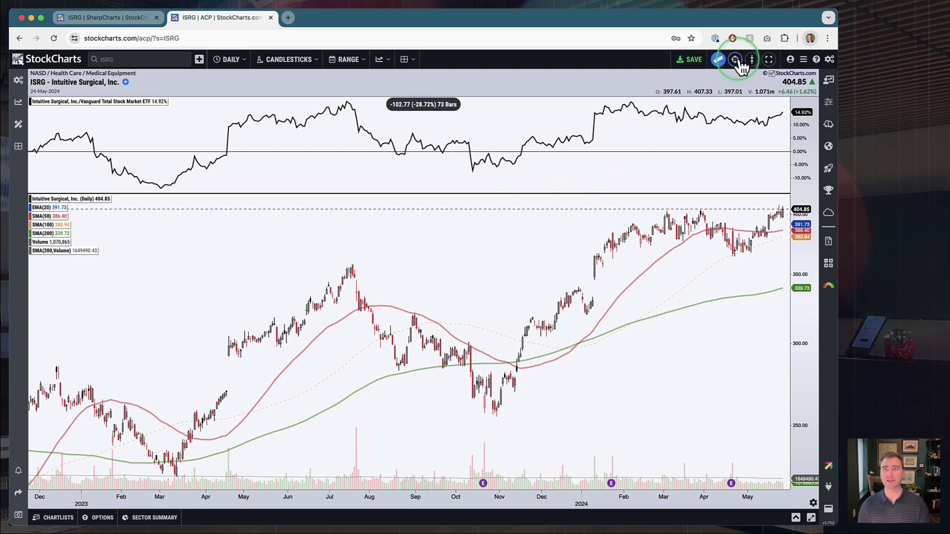
left_click(720, 62)
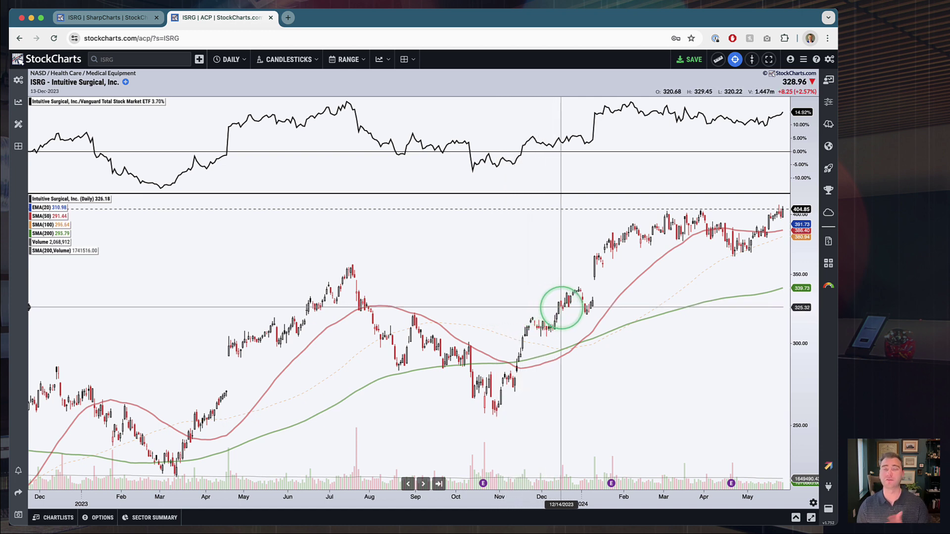
left_click(736, 67)
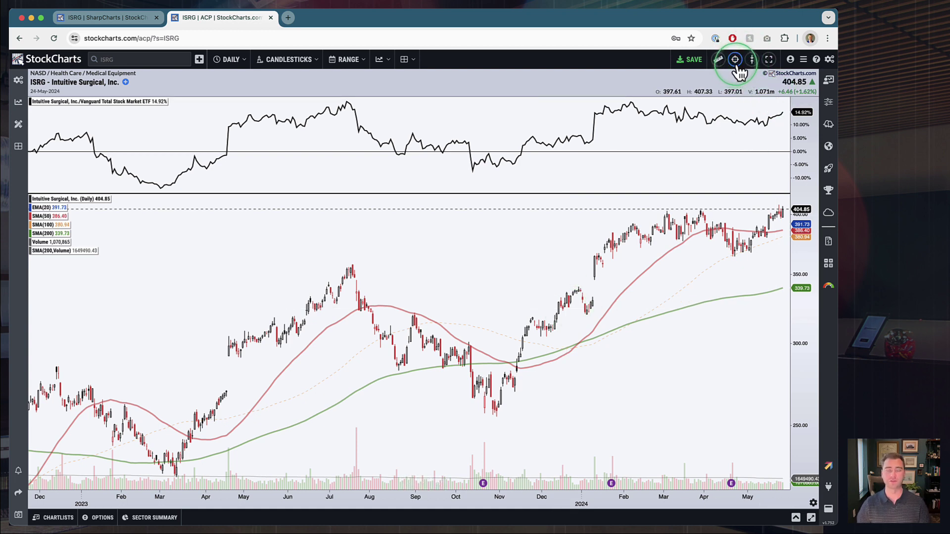